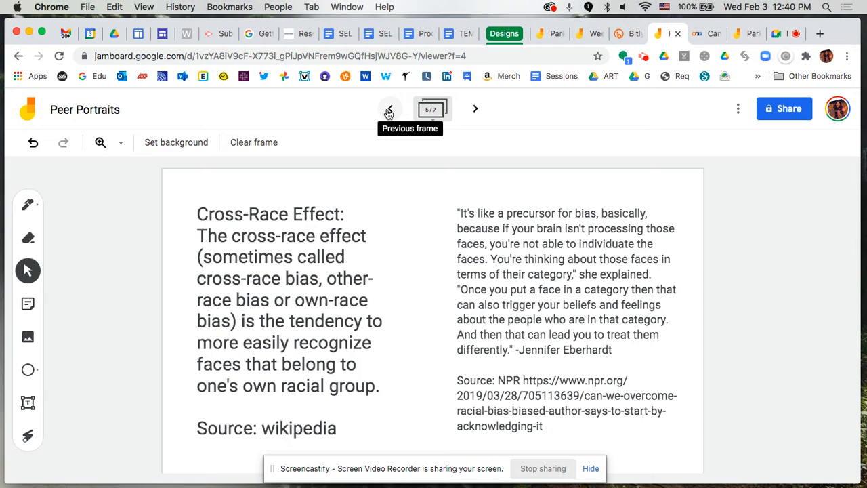
- Return to the first frame and examine the title above the sample portrait that states who is drawing whom
click(388, 110)
click(389, 111)
click(390, 110)
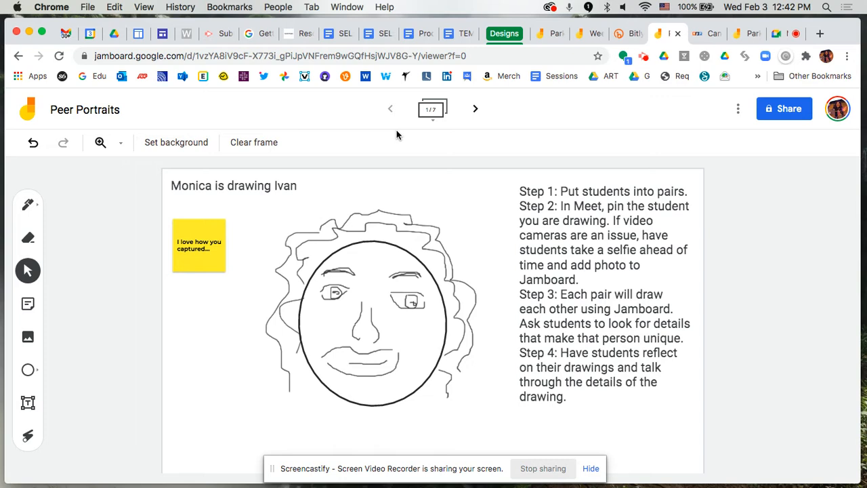
click(221, 187)
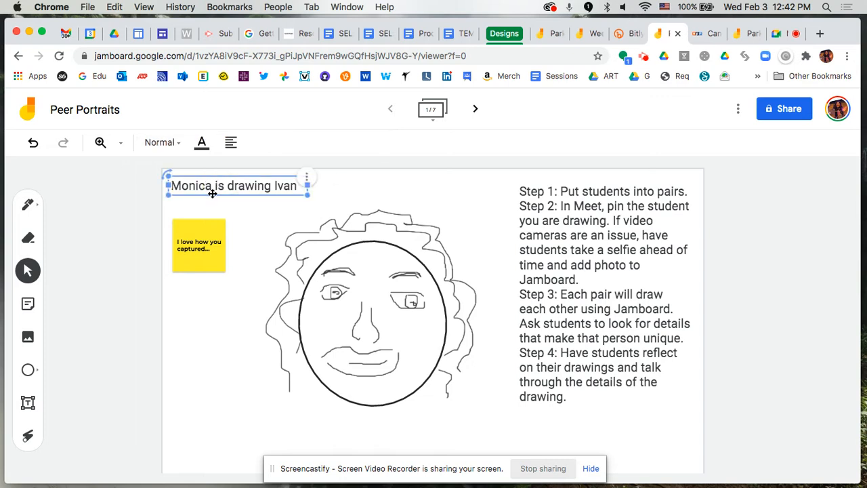
click(280, 198)
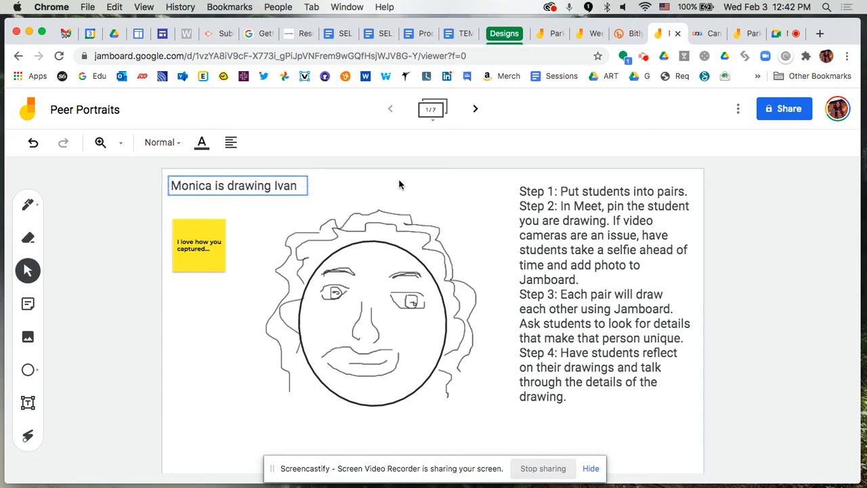
click(207, 183)
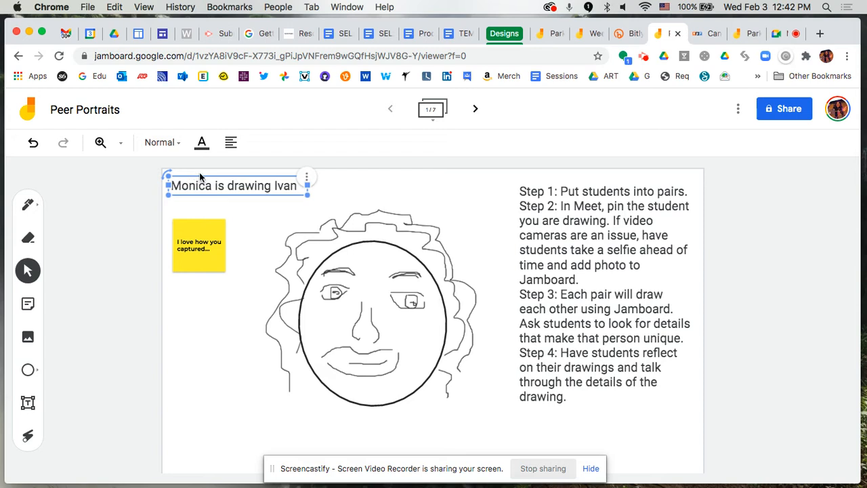
click(315, 210)
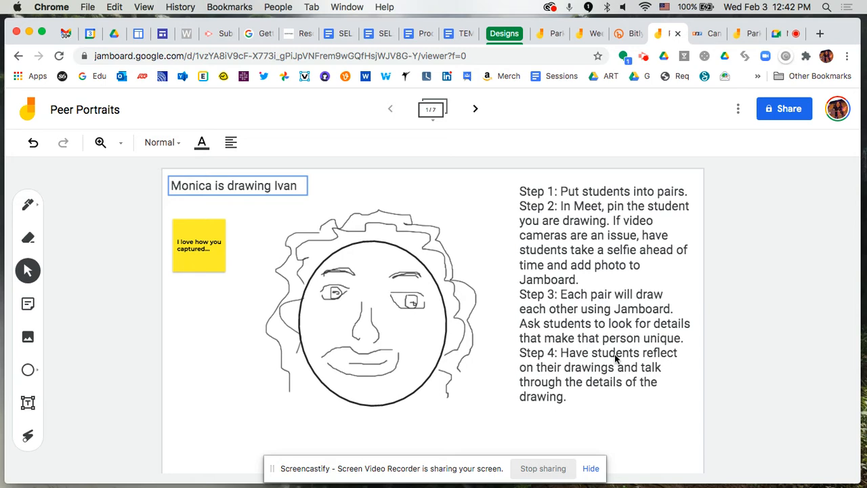
click(580, 195)
drag(568, 185, 699, 188)
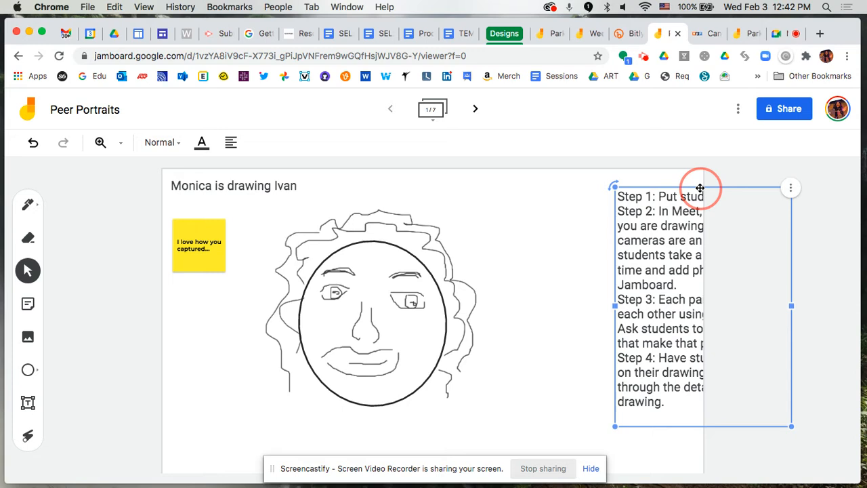
key(super+z)
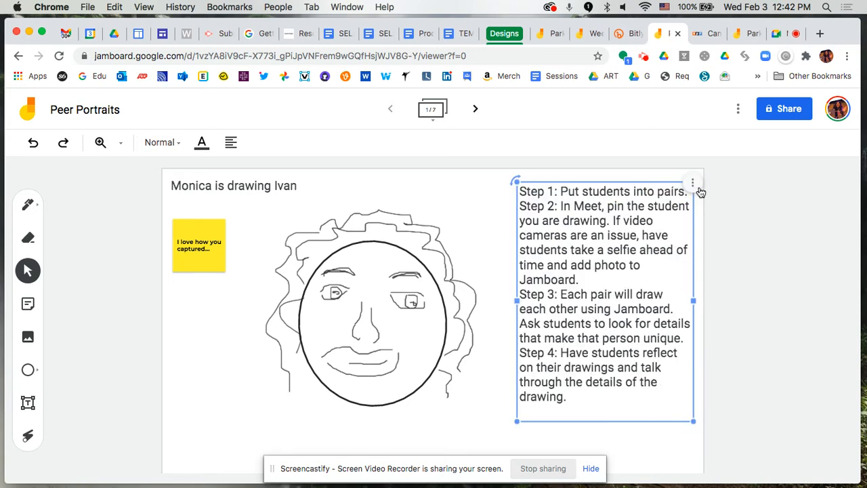
click(487, 235)
- Point out the yellow feedback sticky note beside the portrait, and advance to the third frame with the reference photo
click(181, 227)
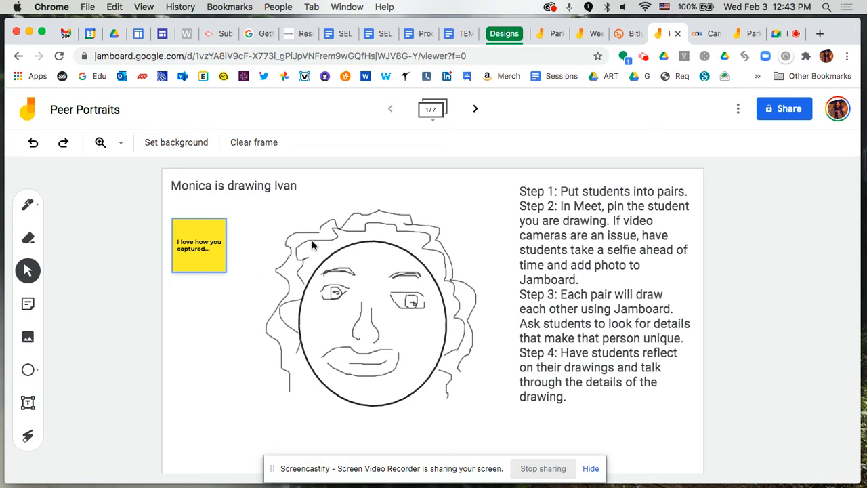
click(475, 111)
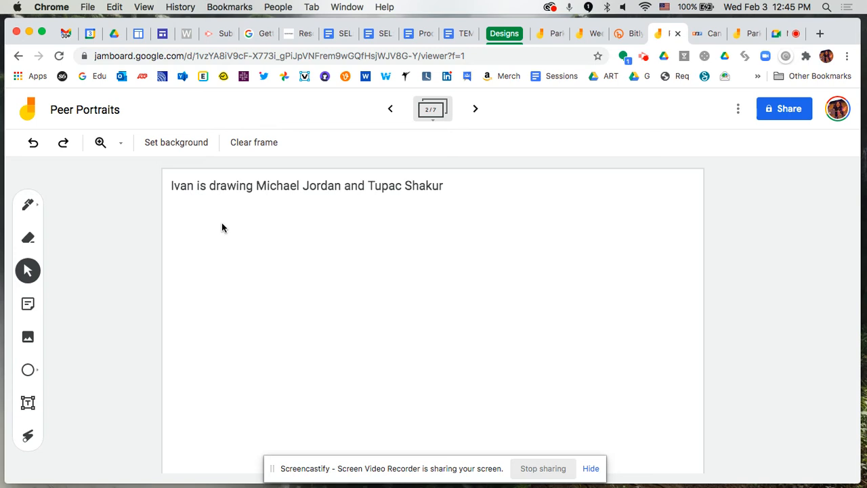
click(475, 111)
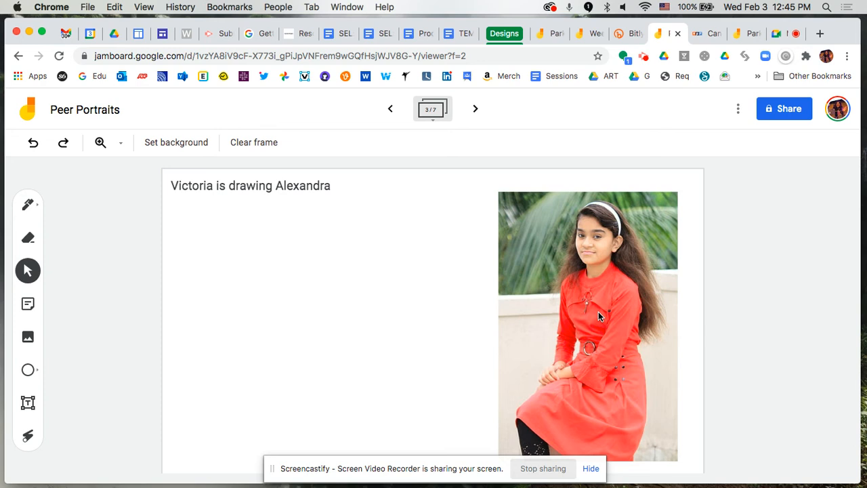
- Switch to the Google Meet call and pin the other participant's tile
click(776, 36)
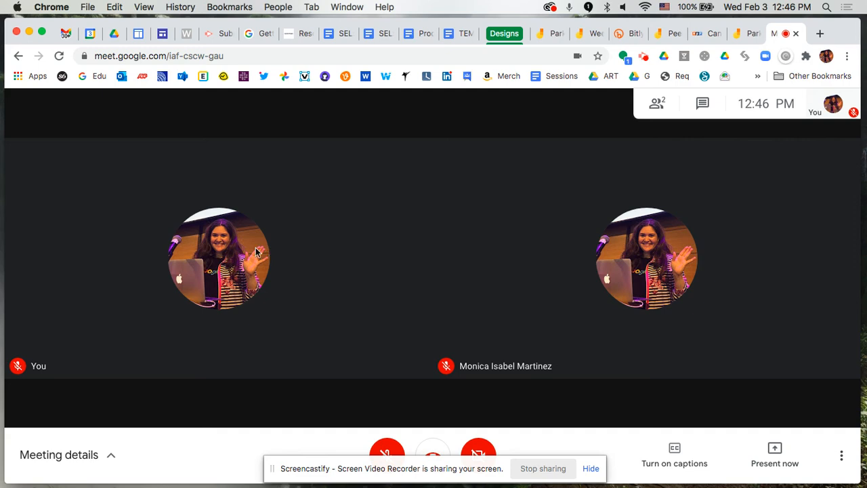
mouse_move(570, 242)
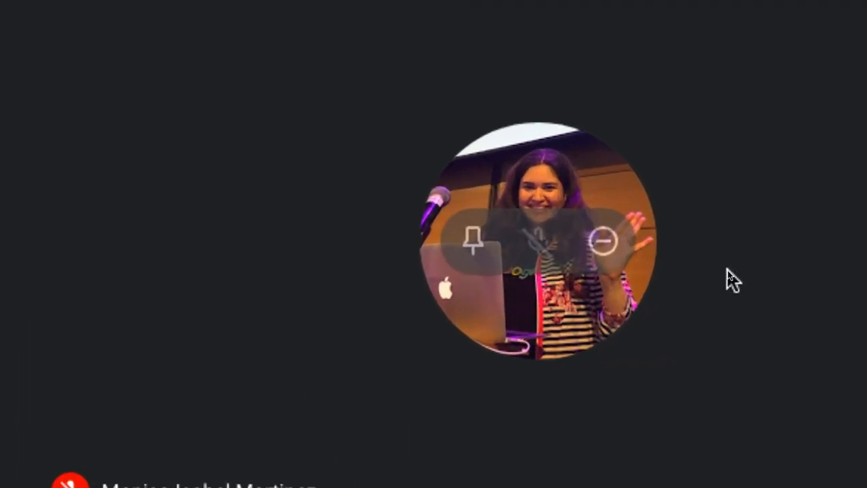
click(474, 241)
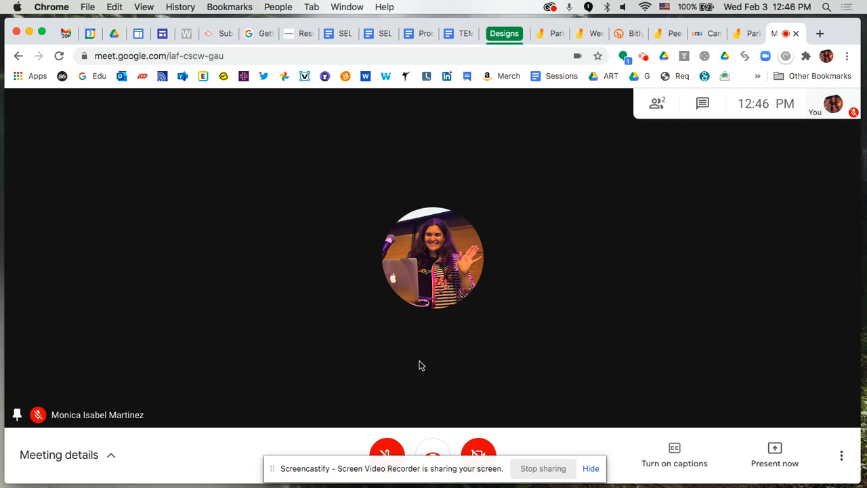
- Check the Peer Portraits jam briefly, and unpin the participant in the Google Meet call
click(662, 36)
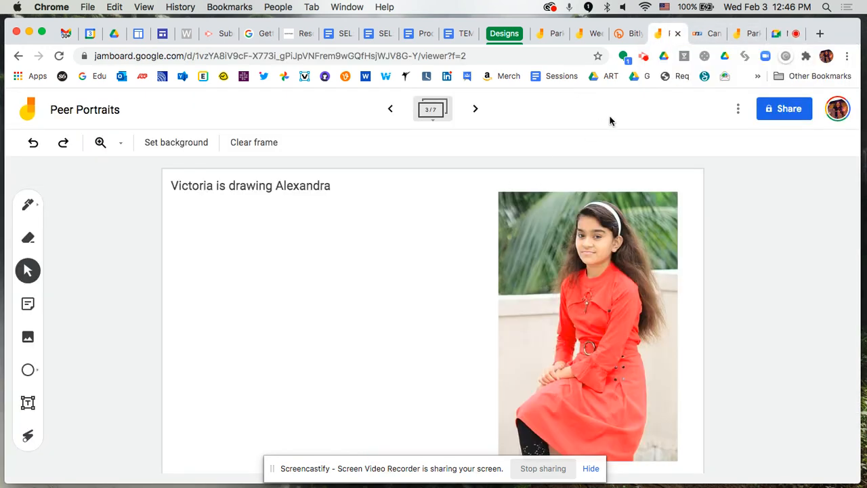
click(775, 34)
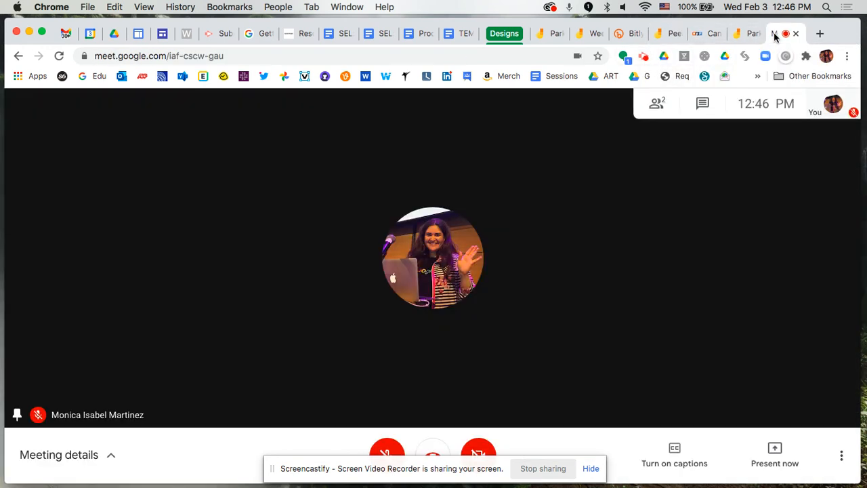
mouse_move(560, 289)
mouse_move(404, 260)
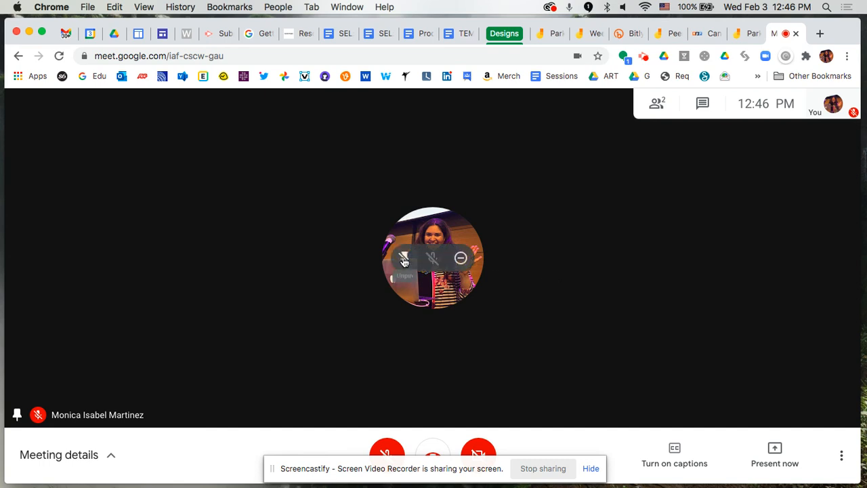
click(404, 260)
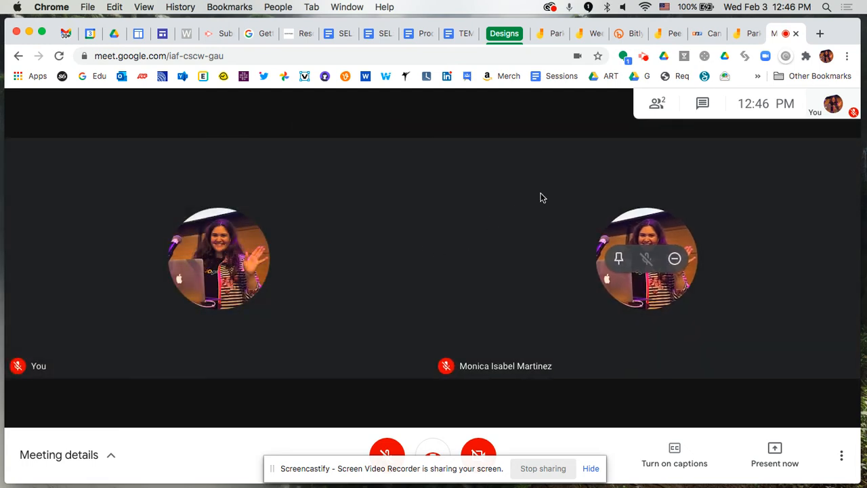
- Return to the Peer Portraits jam and search Google images for "Michael Jordan" to add to the second frame
click(658, 35)
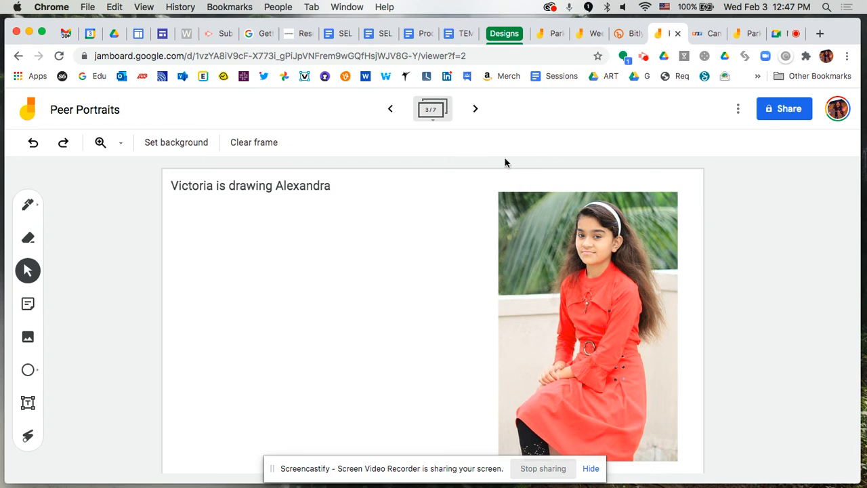
click(389, 110)
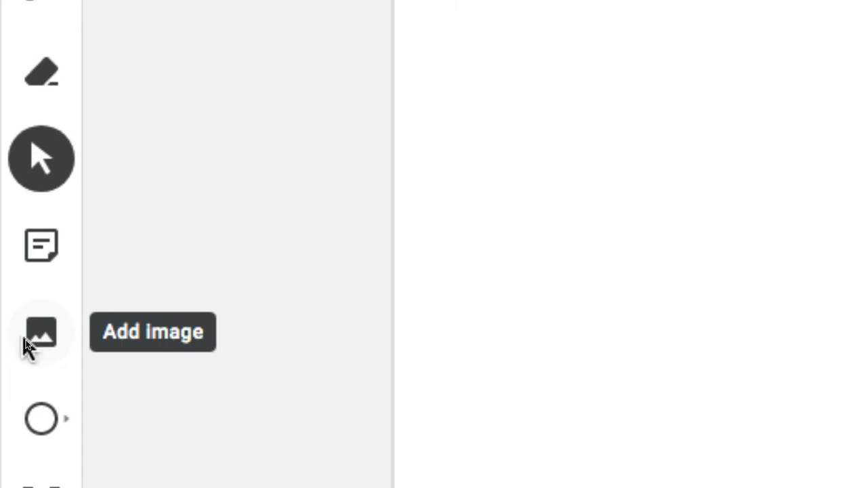
click(29, 345)
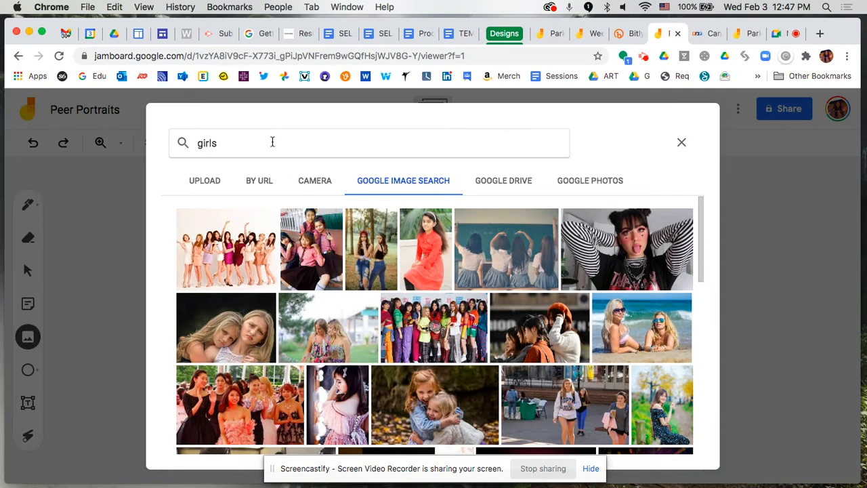
double_click(271, 140)
text(Michael Jordan)
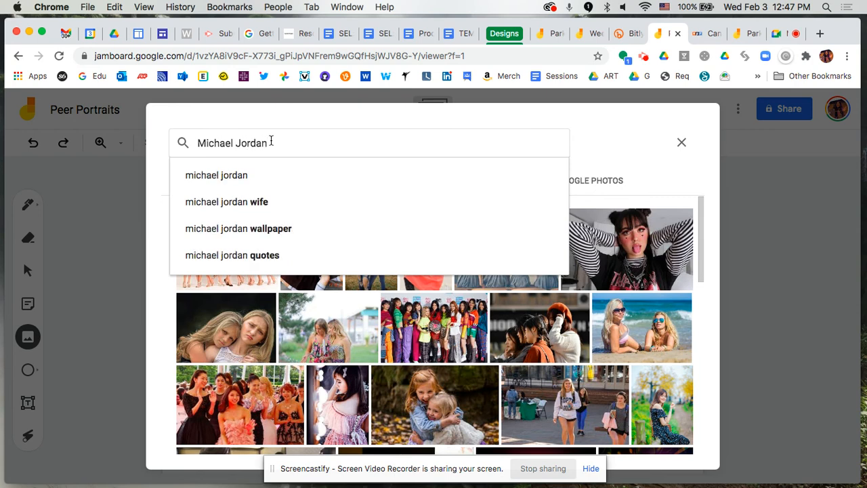
key(Return)
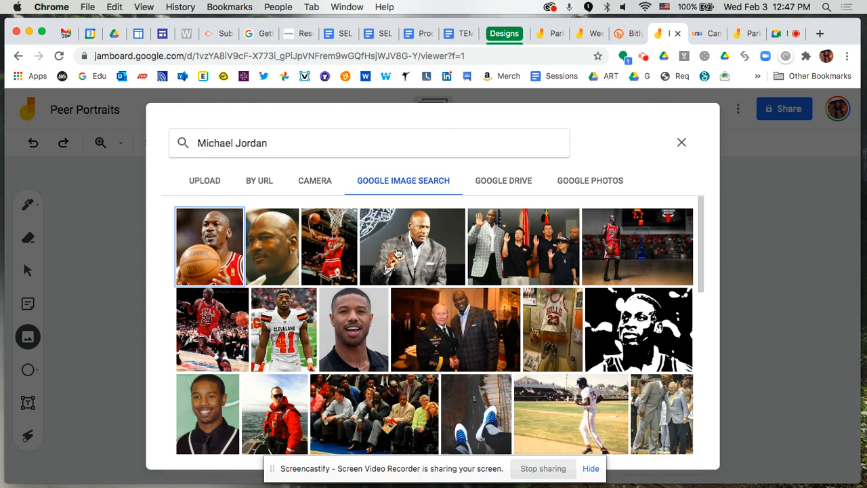
- Insert the photo of Michael Jordan holding a basketball and place it on the right side of the frame
click(217, 244)
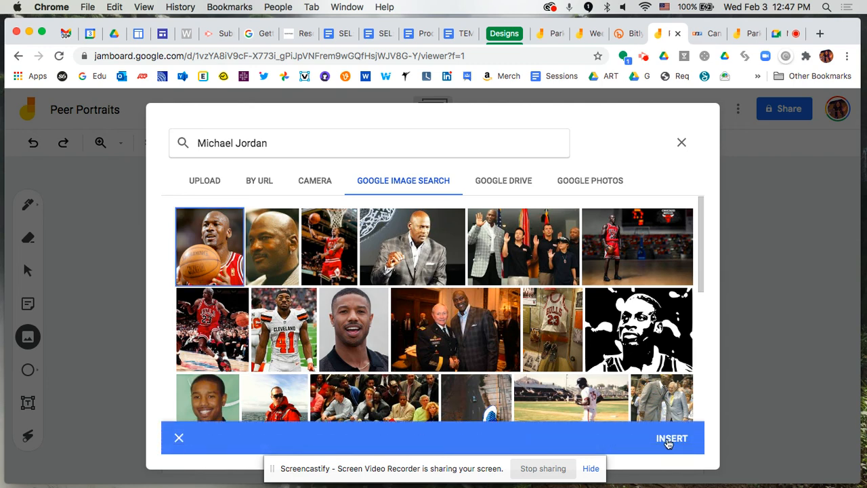
click(665, 437)
drag(429, 292, 596, 262)
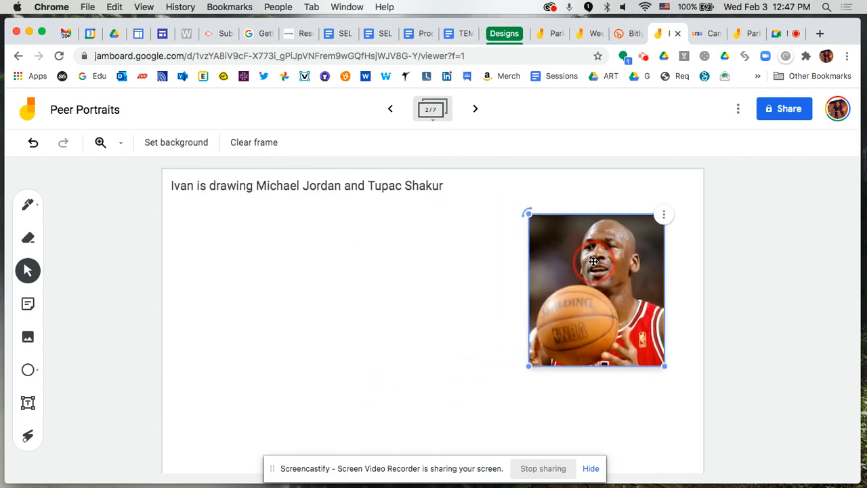
click(353, 300)
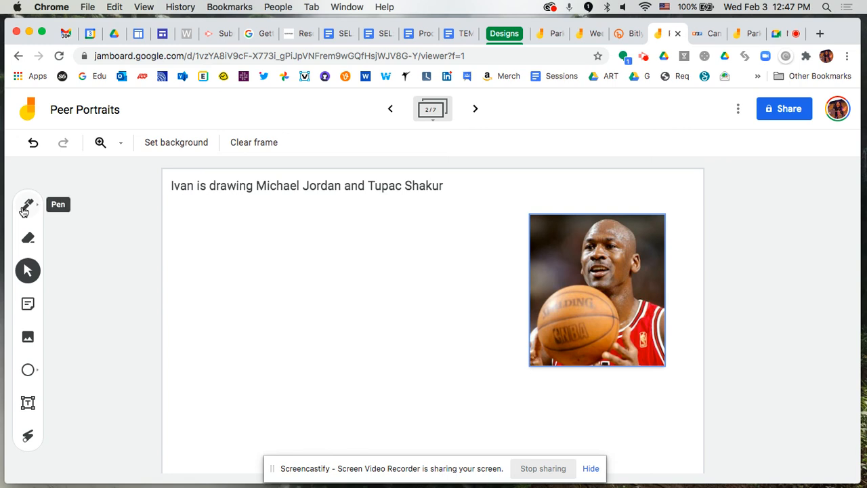
- Examine the available shapes and the pen types and colours for drawing the portrait
click(35, 374)
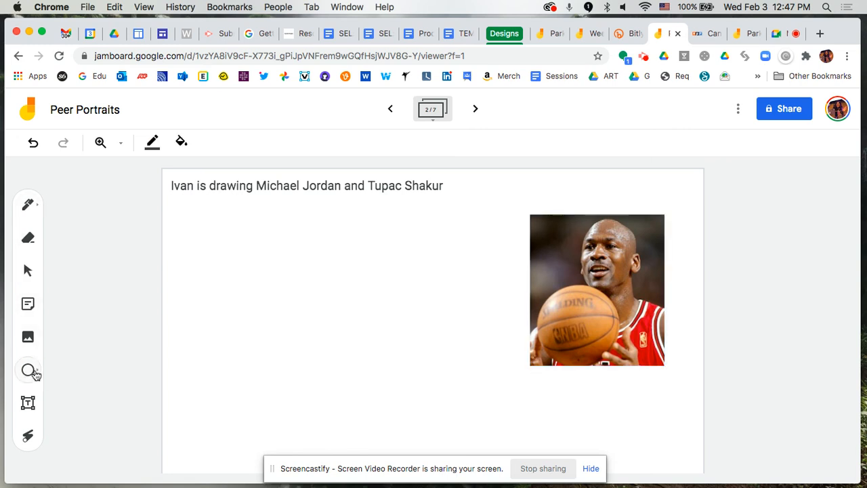
click(39, 375)
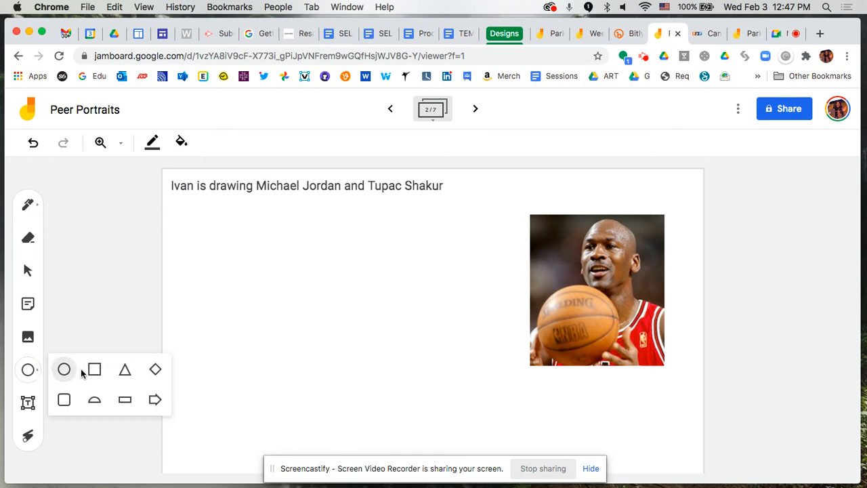
click(28, 205)
click(36, 206)
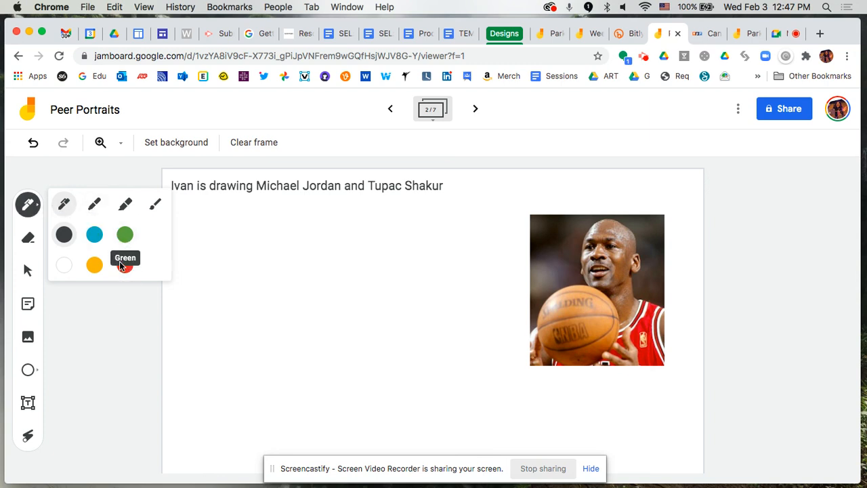
click(31, 206)
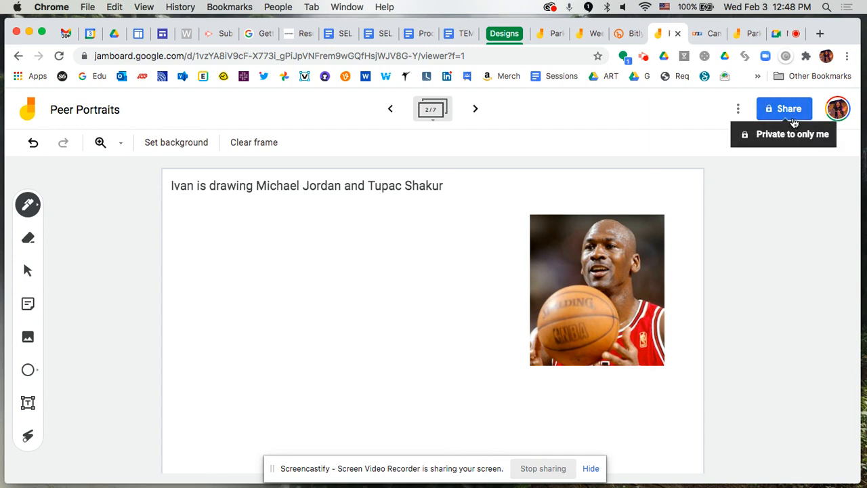
- Check the link-sharing settings of the Parking Lot jam and return to the Peer Portraits jam
click(747, 34)
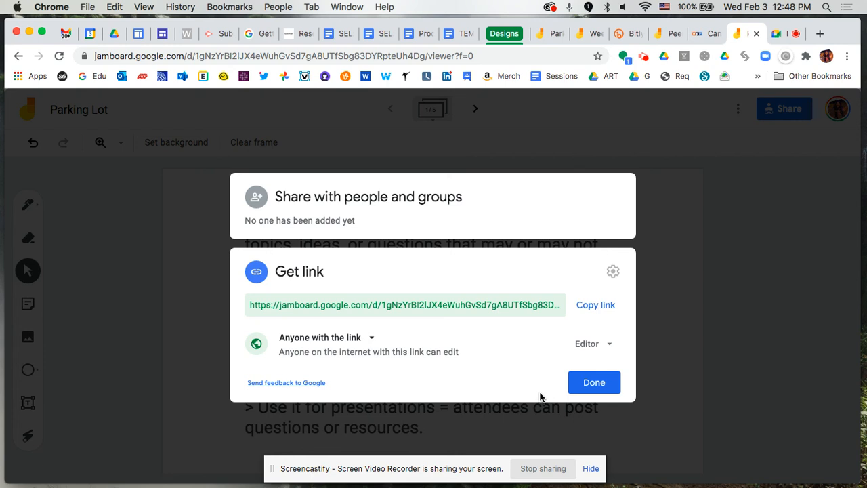
click(658, 36)
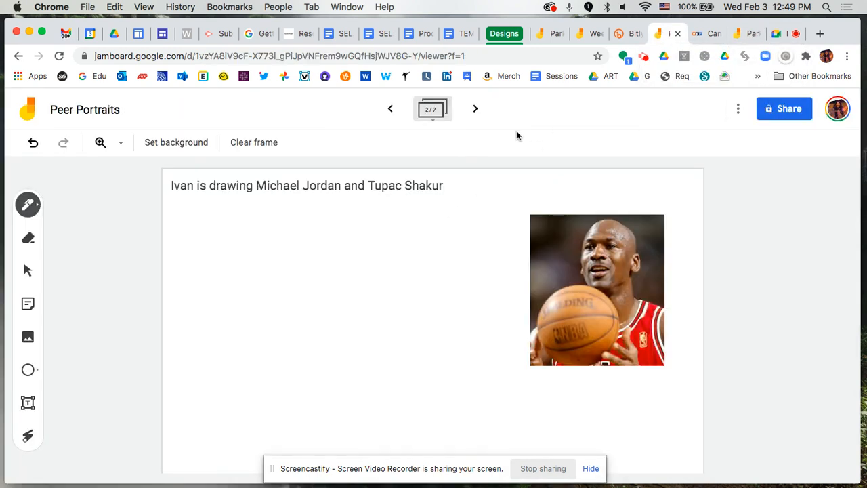
- Page forward through the Peer Portraits frames to review the cross-race effect and stereotype definitions
click(477, 110)
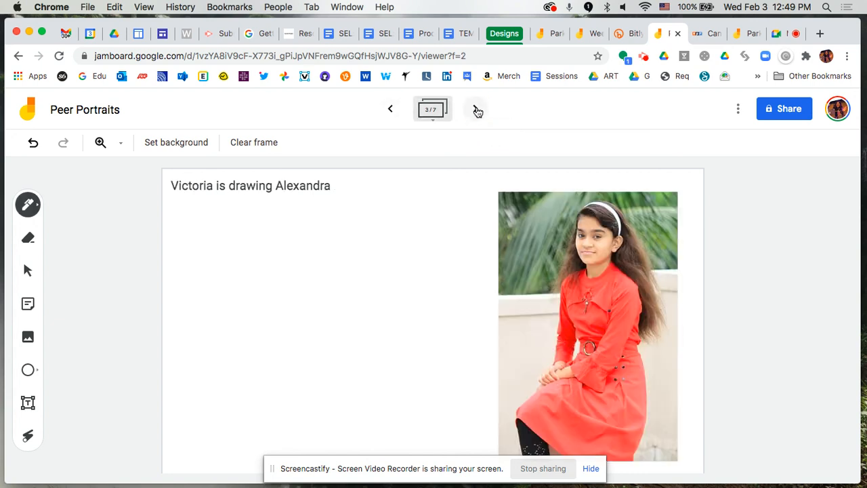
click(476, 111)
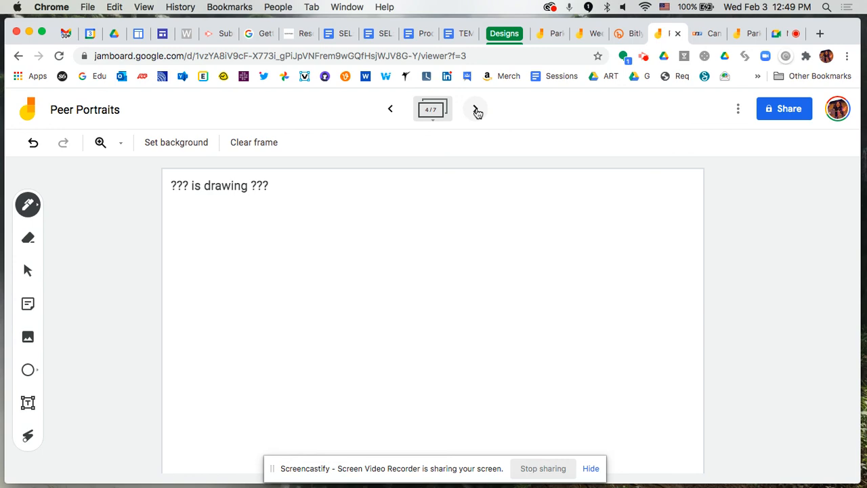
click(476, 110)
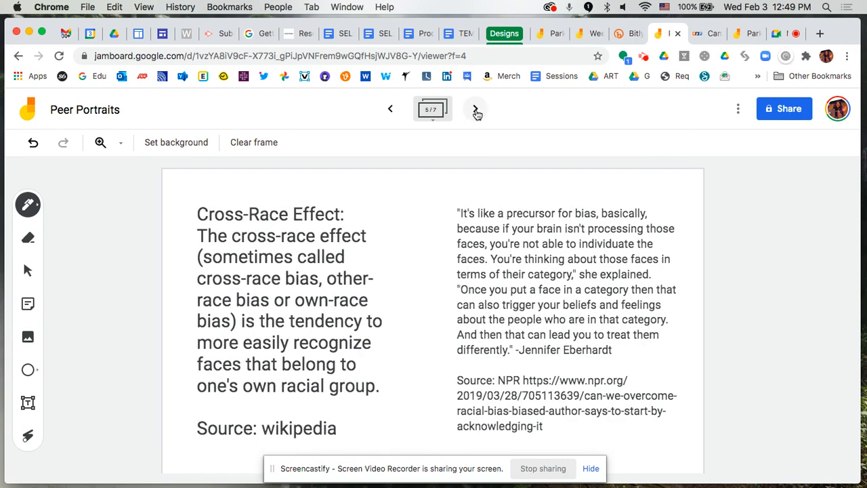
click(477, 112)
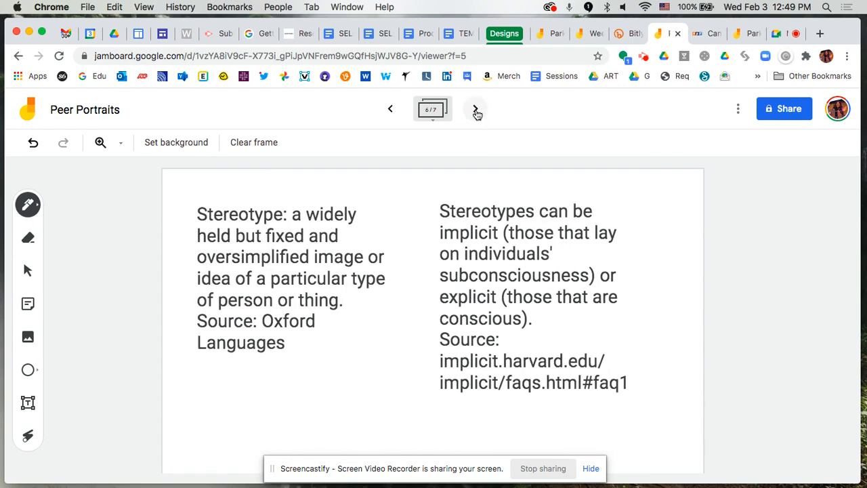
click(476, 112)
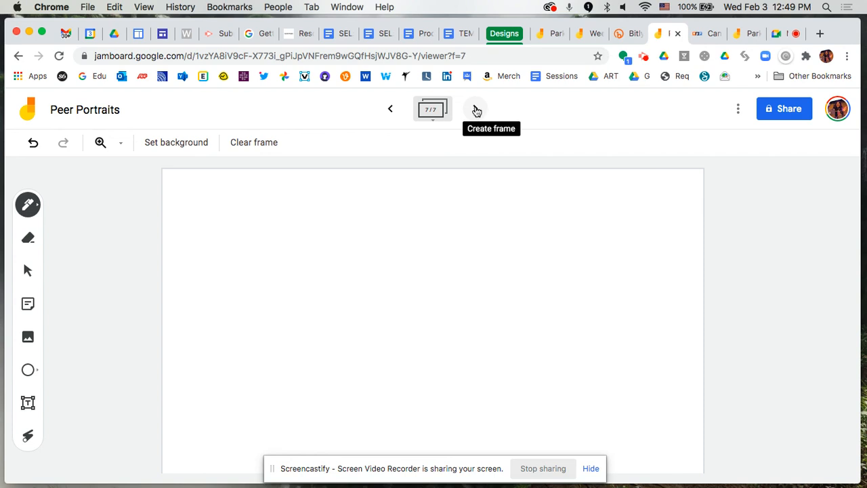
- Add a blank frame at the end of the jam and return to the Cross-Race Effect frame
click(477, 110)
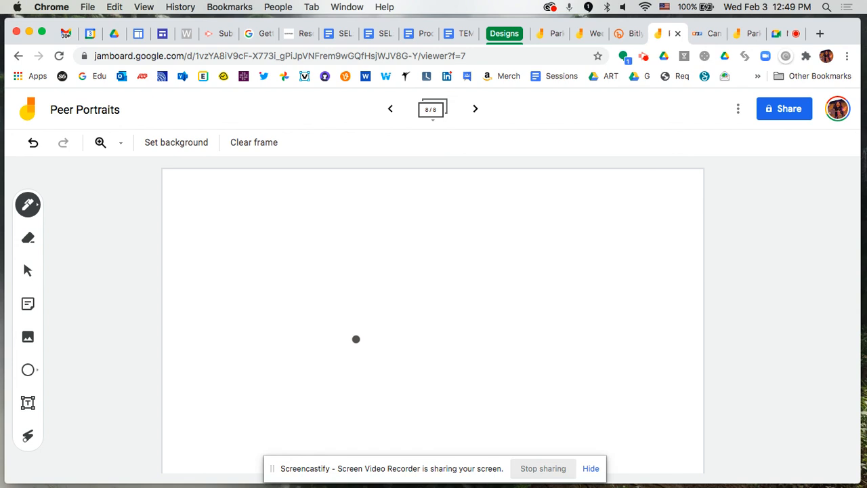
click(390, 109)
click(390, 109)
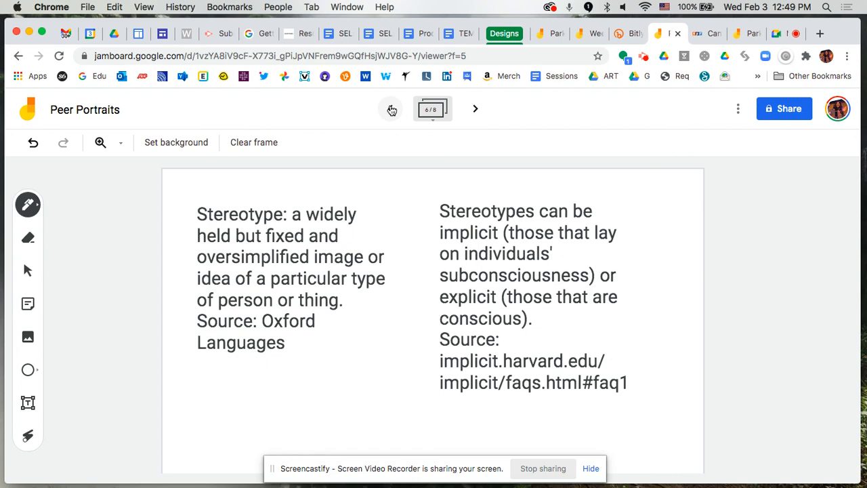
click(391, 110)
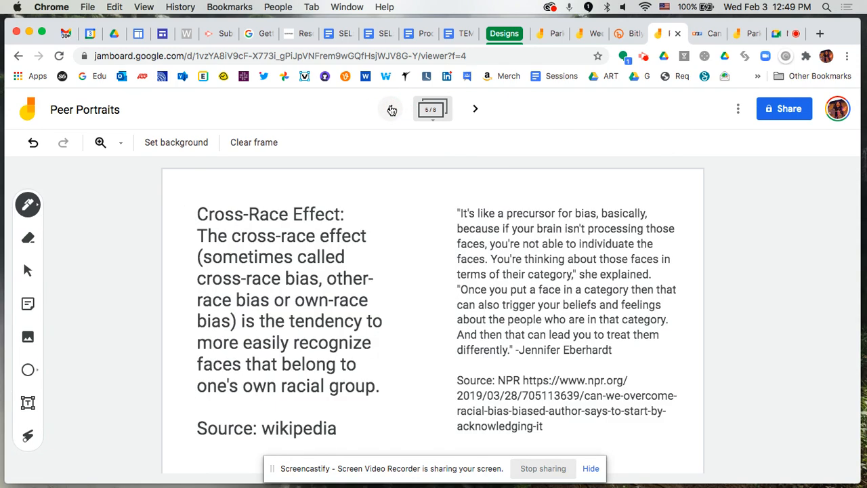